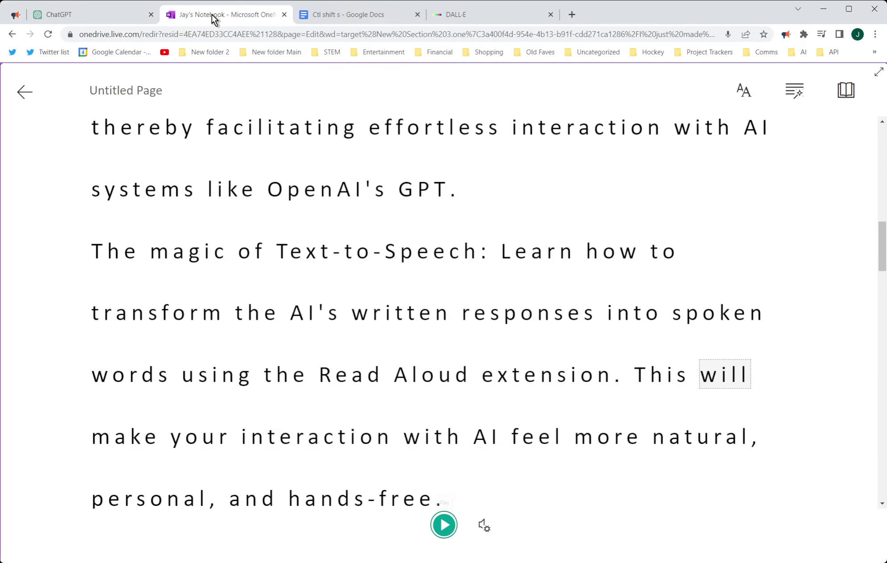
Copy the full dictated thumbnail request from Google Docs and return to ChatGPT
left_click(322, 18)
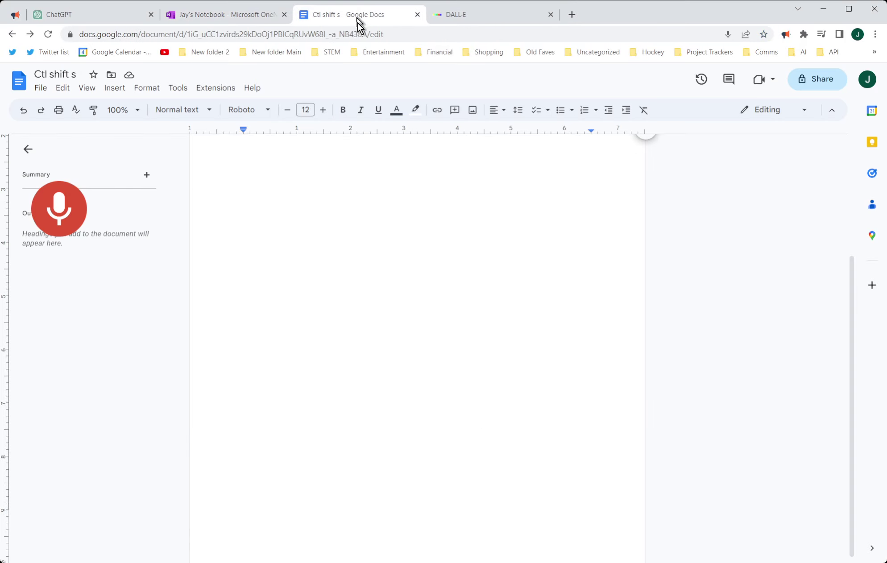
key("ctrl+a")
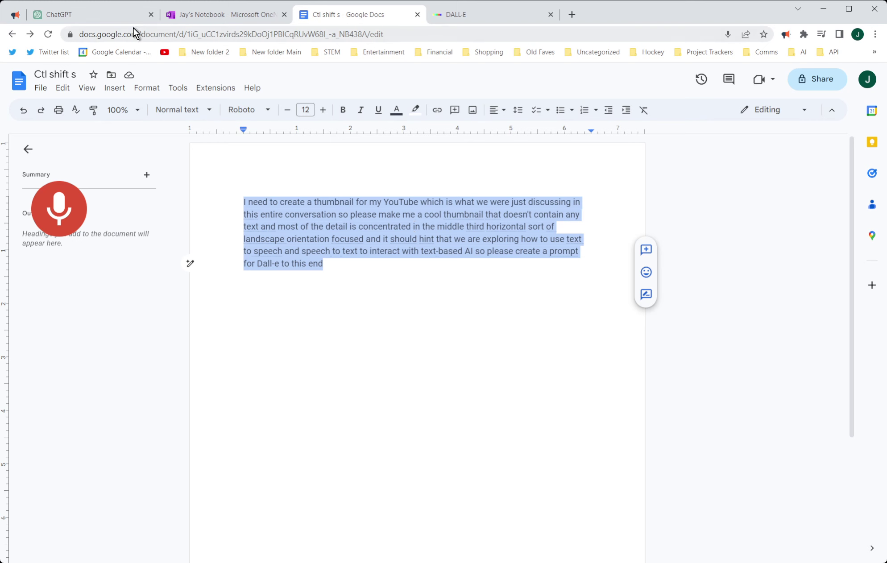
left_click(120, 13)
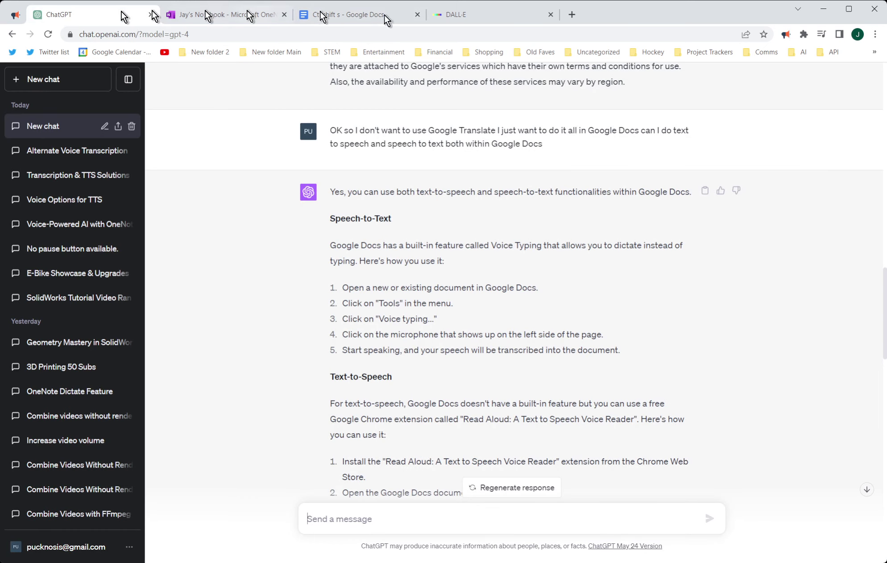
Paste the thumbnail request as DALL-E's prompt and generate four images
left_click(514, 12)
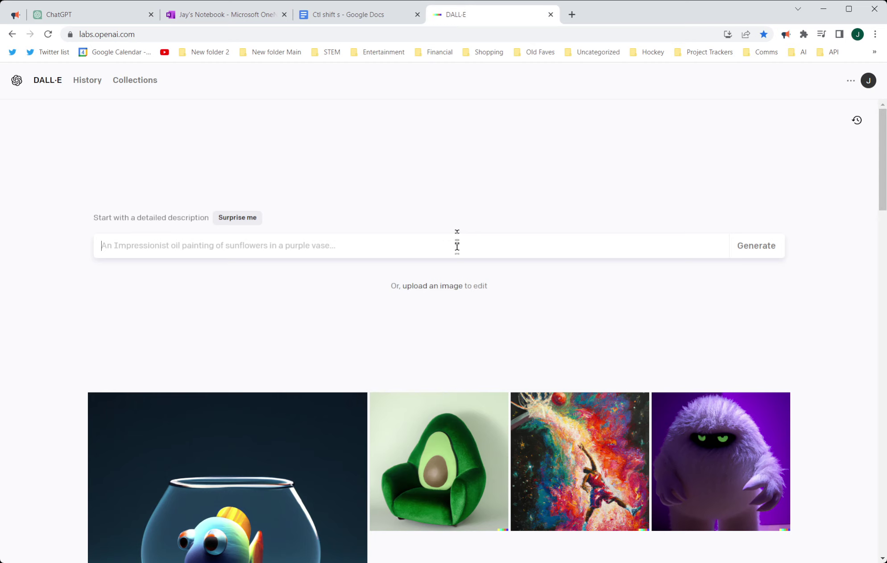
key("ctrl+v")
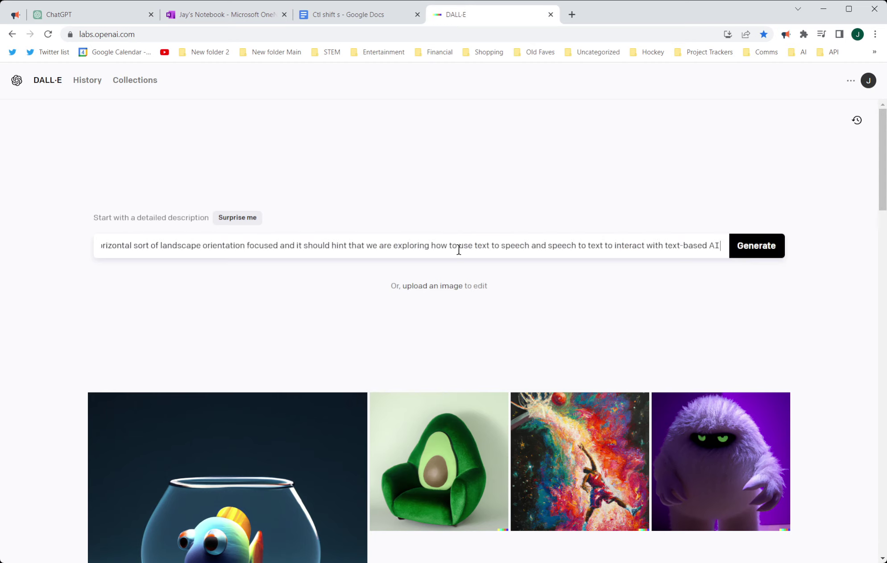
key("Return")
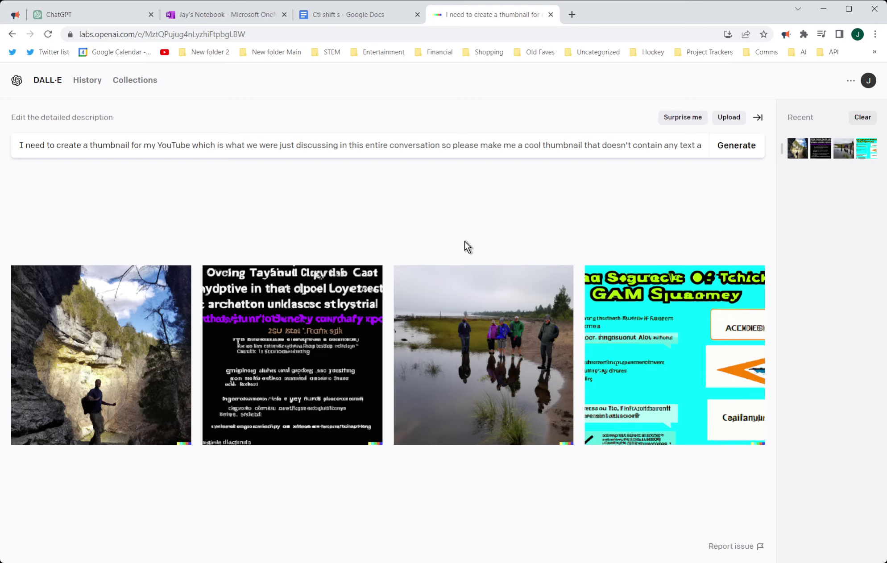
Voice-type a shorter thumbnail request about interacting with AI via text-to-speech and speech-to-text
key("ctrl+shift+s")
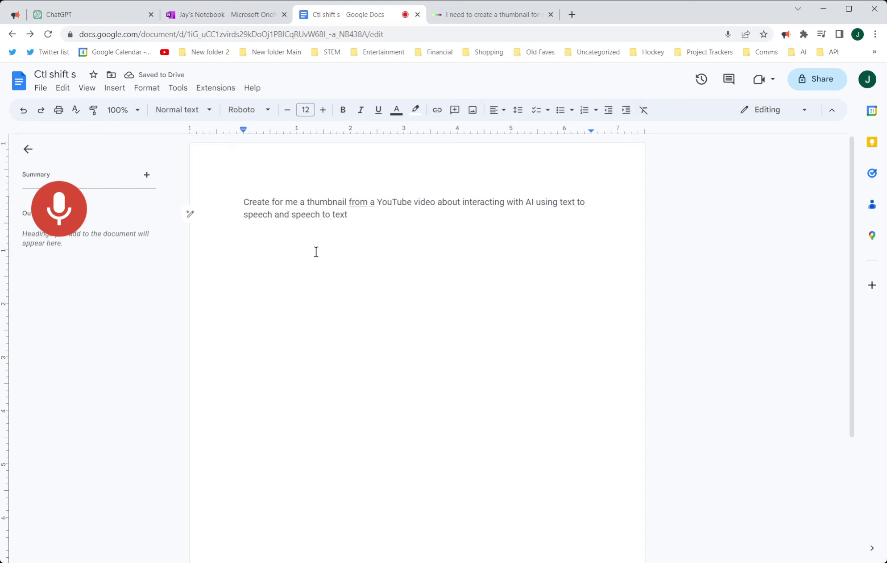
key("ctrl+a")
key("ctrl+c")
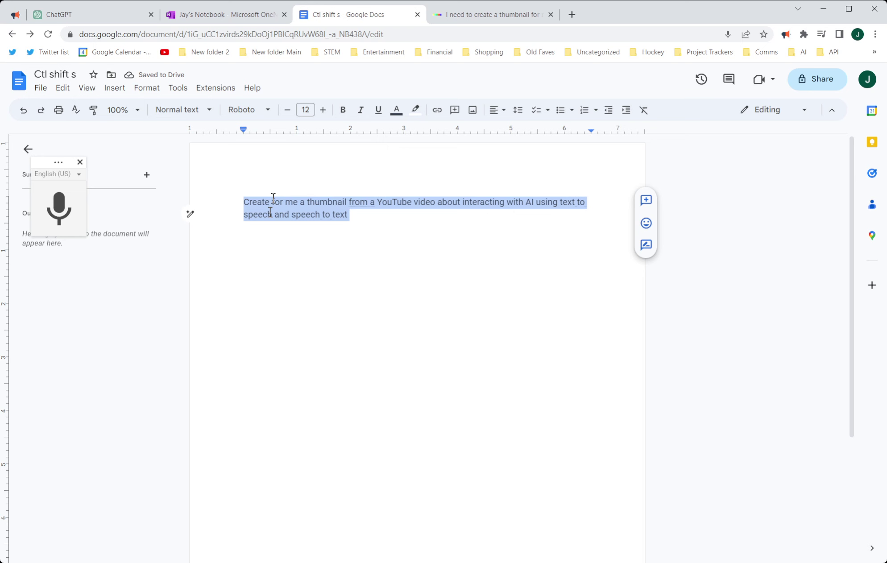
Replace the DALL-E prompt with the shorter request and generate four new images
left_click(532, 16)
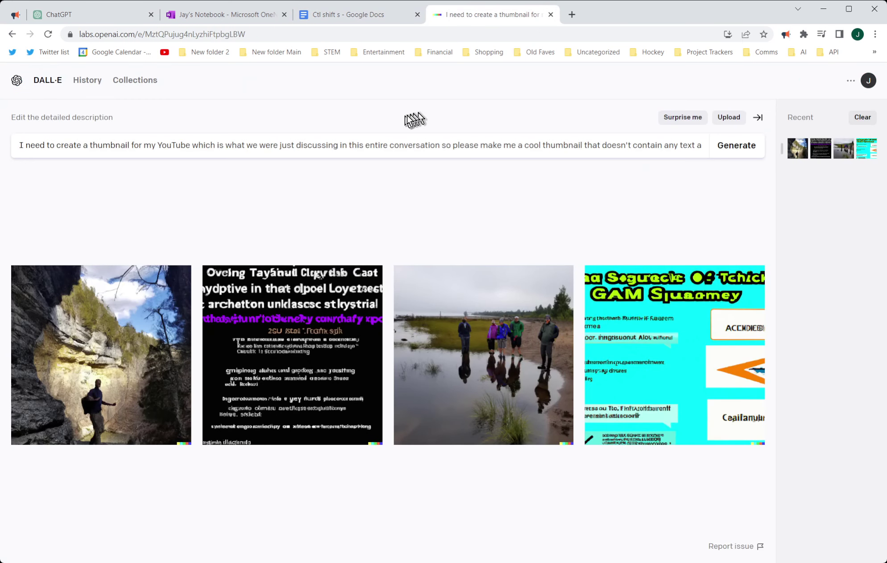
left_click(417, 142)
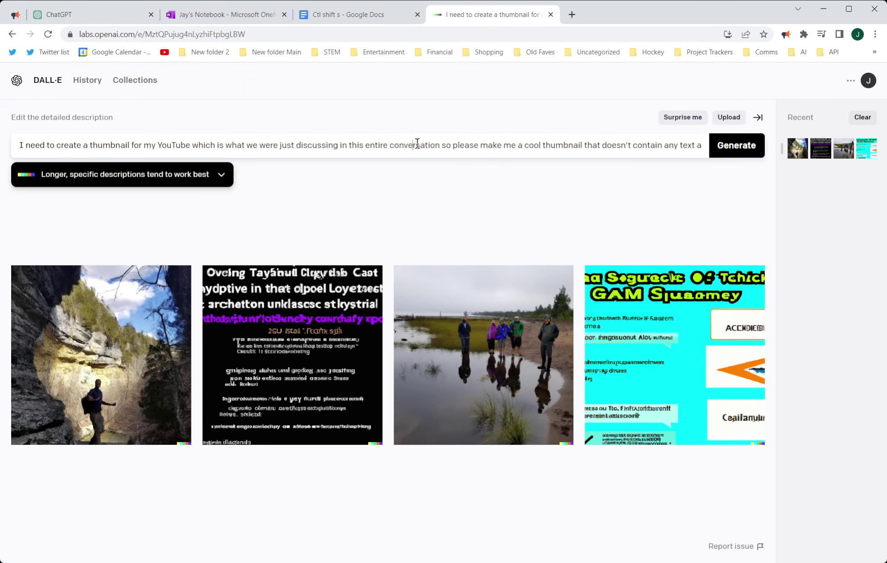
key("ctrl+a")
key("ctrl+v")
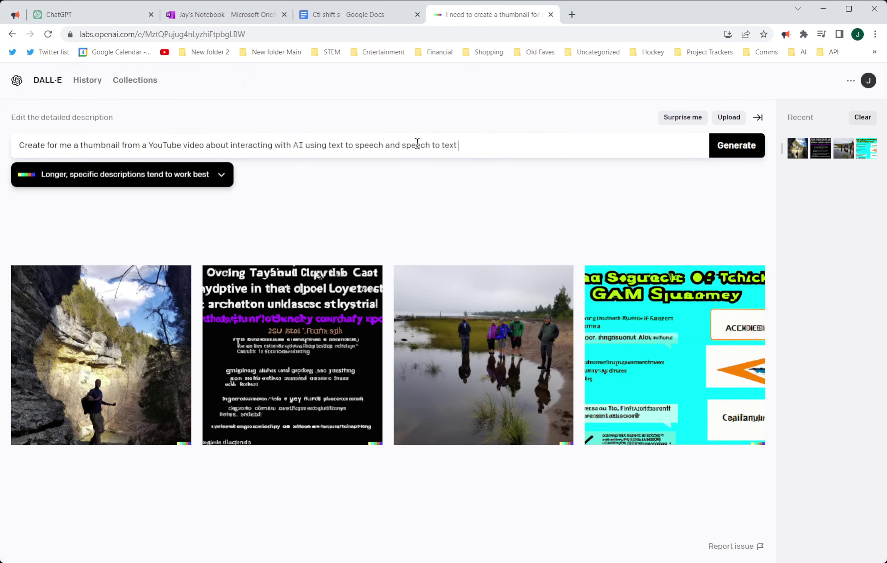
key("Return")
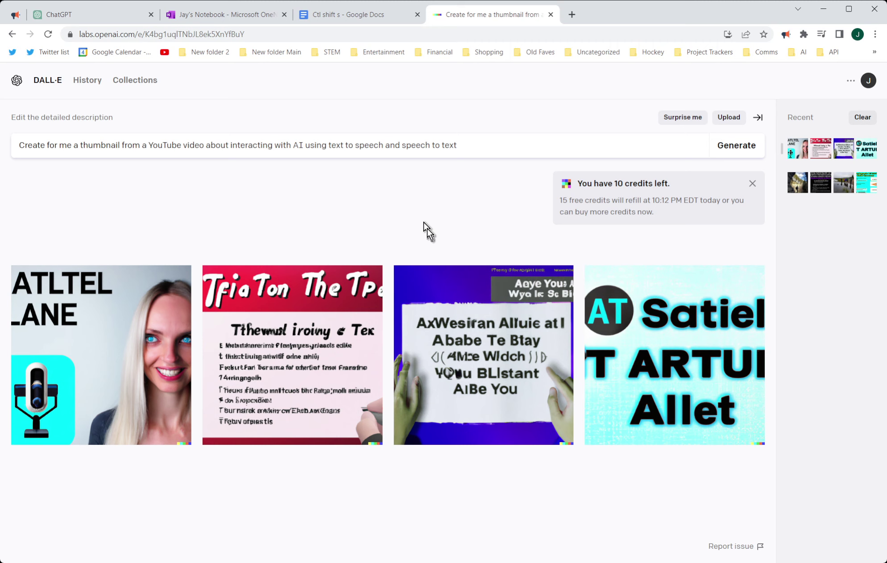
mouse_move(378, 296)
Open the blonde woman and microphone image and generate four variations of it
left_click(84, 314)
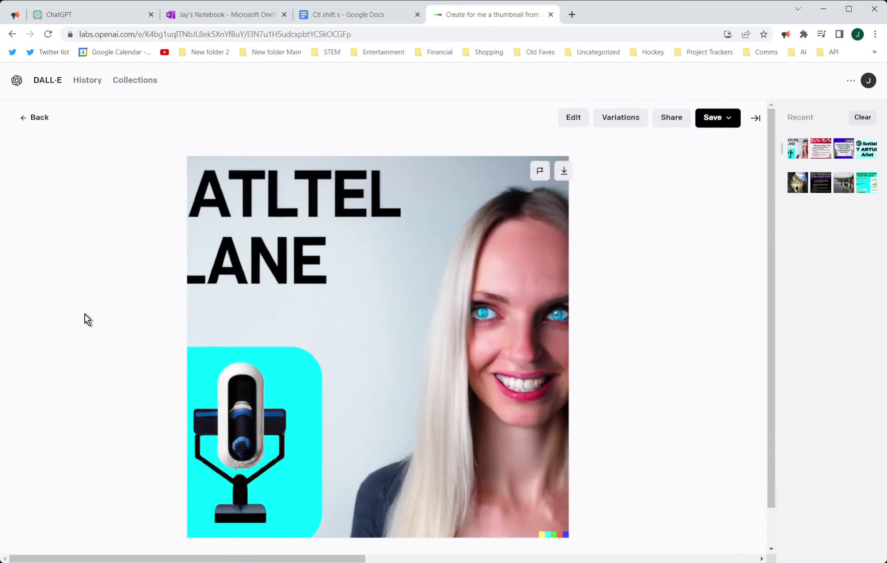
left_click(619, 122)
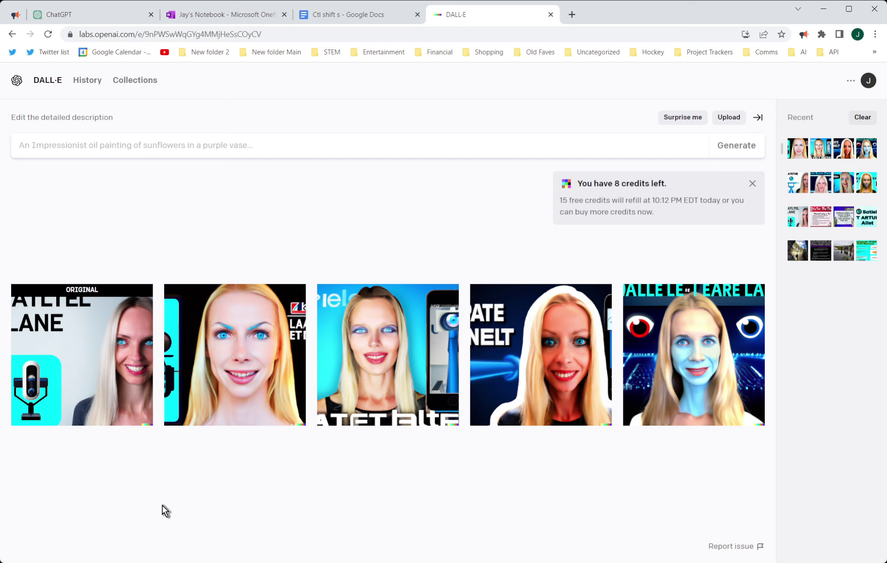
Open the original microphone portrait on its own page after a brief look at ChatGPT
left_click(97, 295)
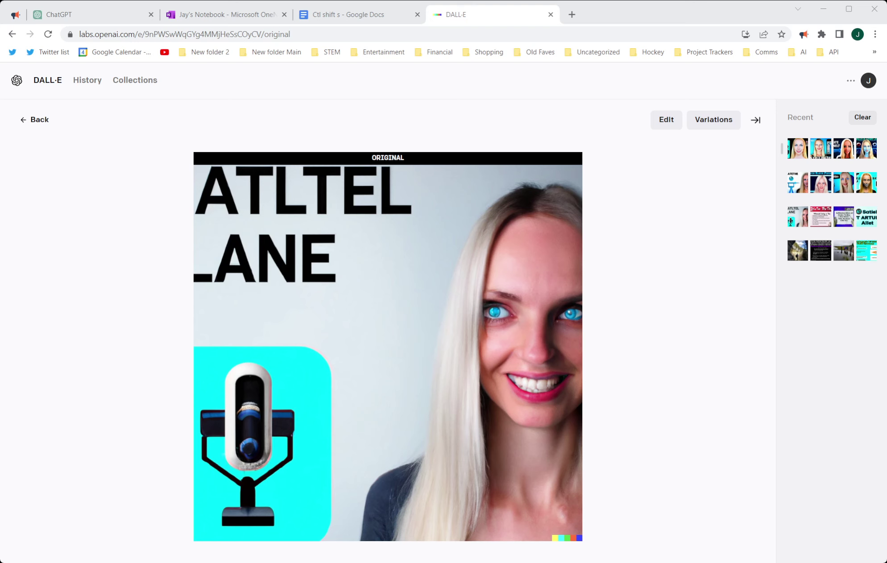
left_click(82, 16)
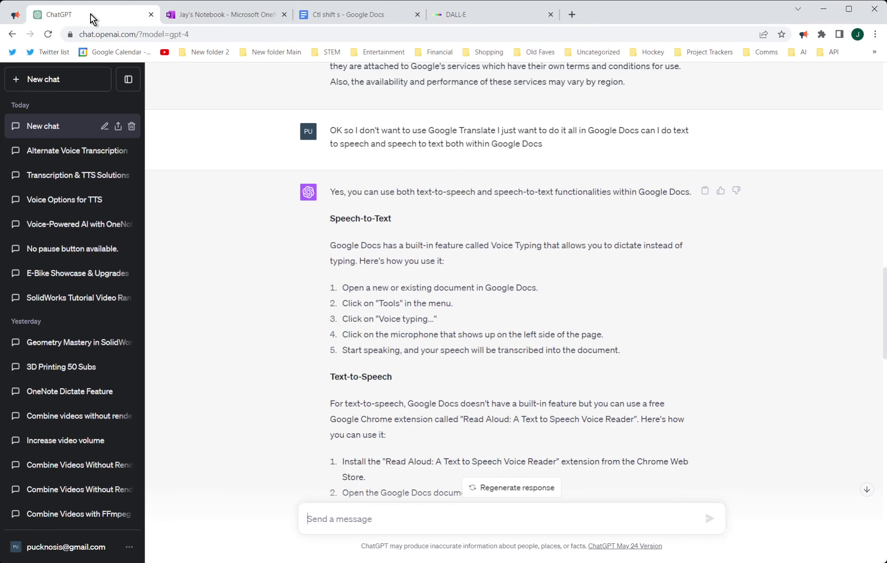
left_click(509, 17)
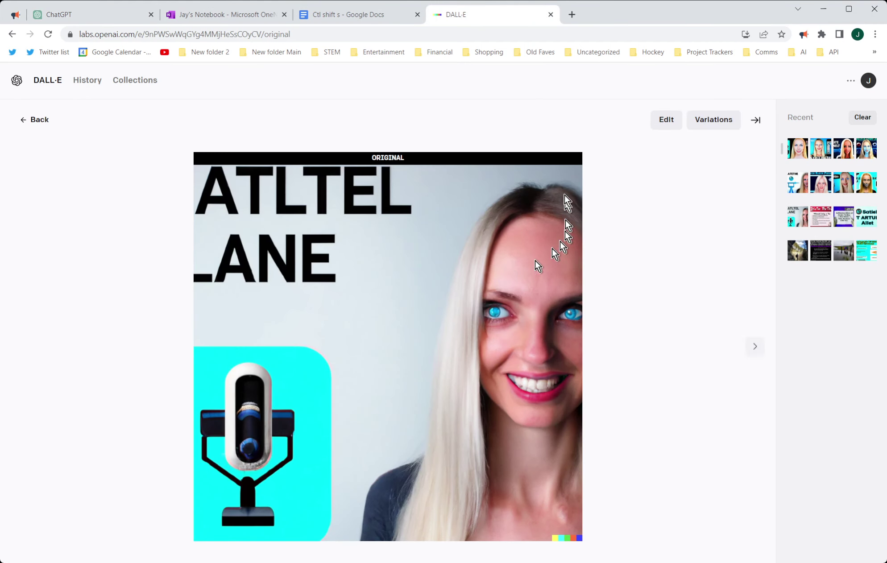
In the editor, place a generation frame past the portrait's right edge and begin prompting 'add this woman's scarier'
left_click(666, 119)
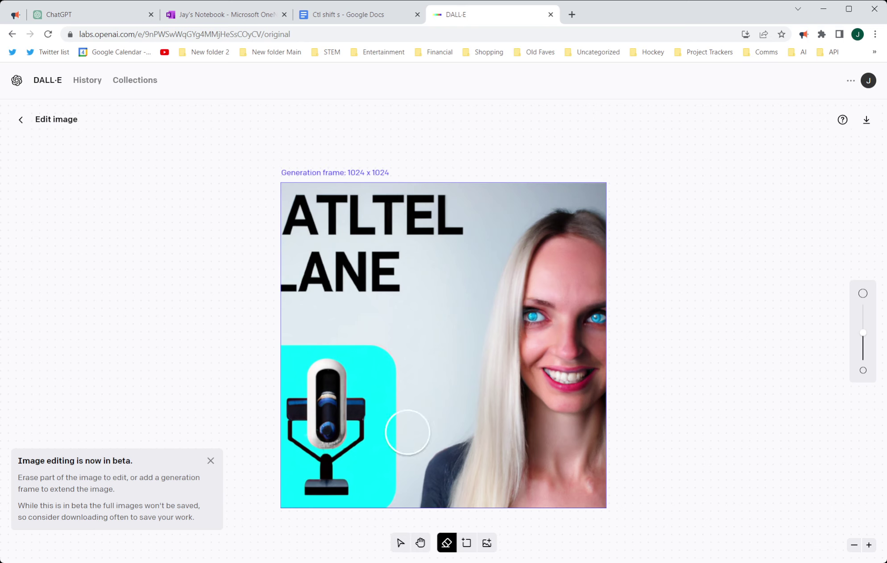
left_click(466, 543)
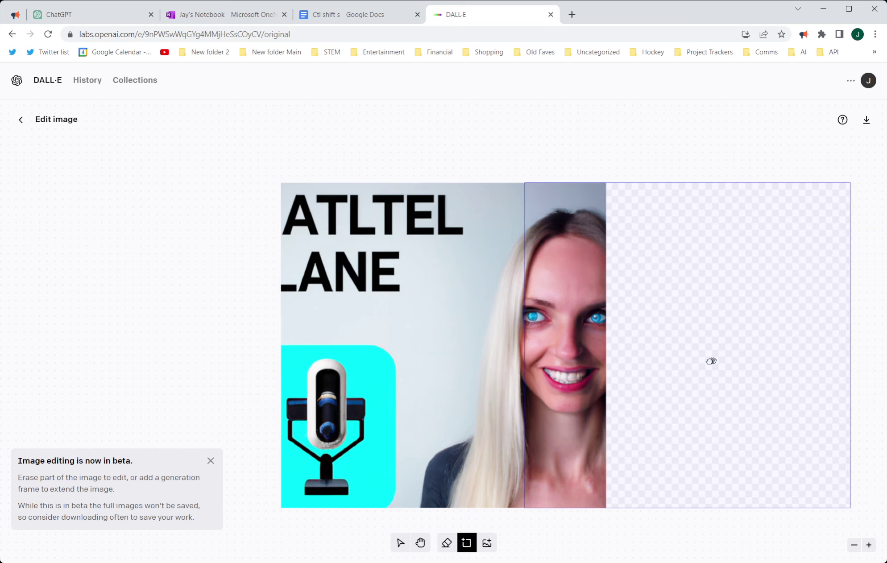
left_click(711, 360)
type("add this woman's scarier")
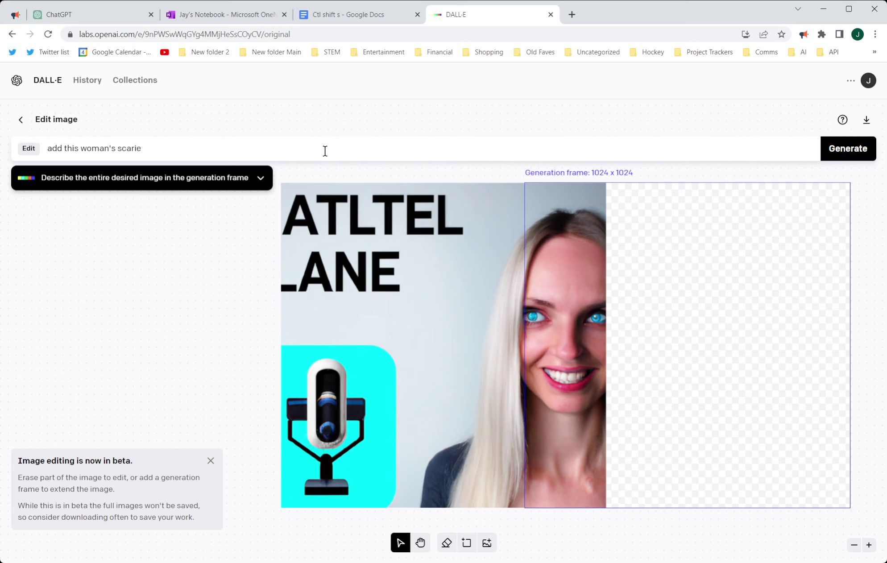
Revise the frame prompt to 'add this woman's creepier mother in law' and generate fill-ins
key("BackSpace")
key("BackSpace")
key("BackSpace")
key("BackSpace")
key("BackSpace")
key("BackSpace")
type("creeper")
key("BackSpace")
key("BackSpace")
type("ier ")
type("twin siste")
type("r")
key("BackSpace")
key("BackSpace")
key("BackSpace")
key("BackSpace")
key("BackSpace")
key("BackSpace")
key("BackSpace")
key("BackSpace")
key("BackSpace")
key("BackSpace")
key("BackSpace")
type("younger s")
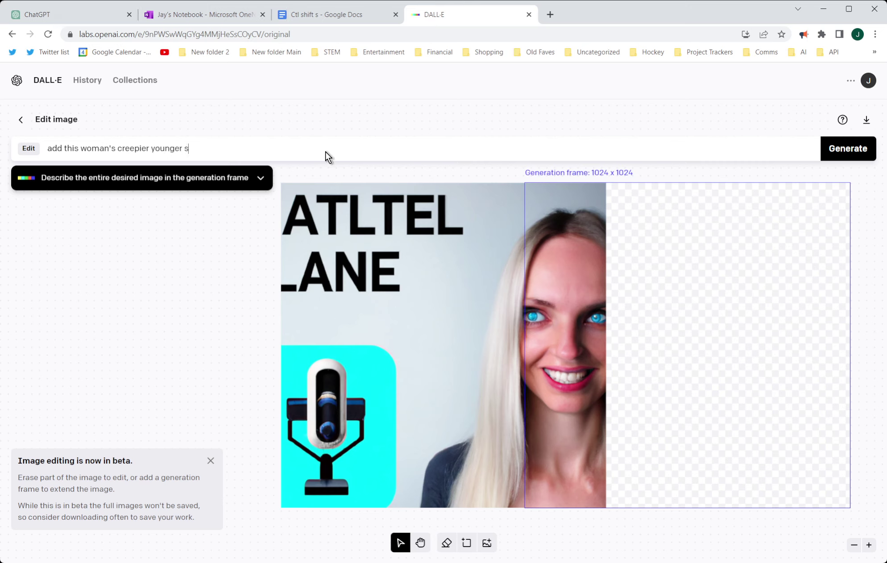
type("ister")
key("BackSpace")
key("BackSpace")
key("BackSpace")
key("BackSpace")
key("BackSpace")
key("BackSpace")
key("BackSpace")
key("BackSpace")
key("BackSpace")
key("BackSpace")
key("BackSpace")
key("BackSpace")
key("BackSpace")
key("BackSpace")
type("mother in law")
key("Return")
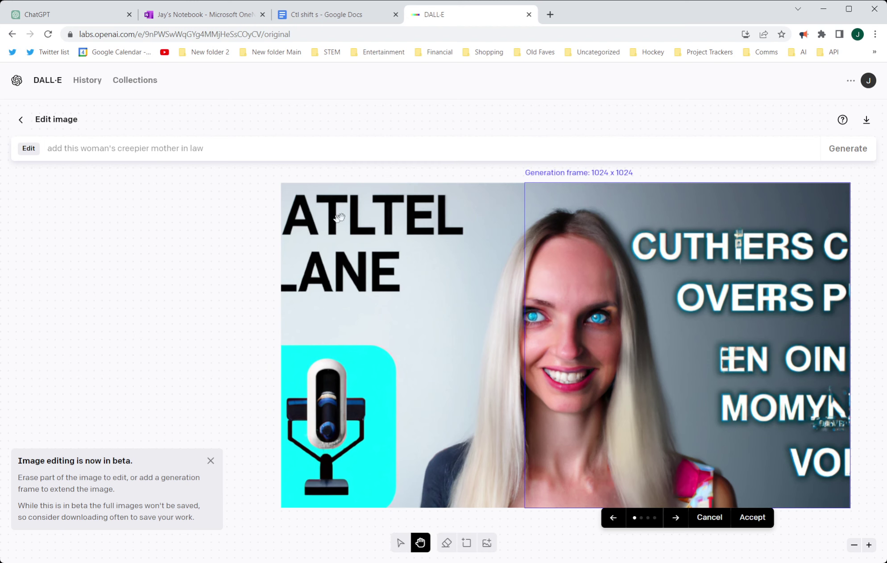
Compare all four fill-ins, settling on the orange-shirted man before the teal sign
left_click(676, 518)
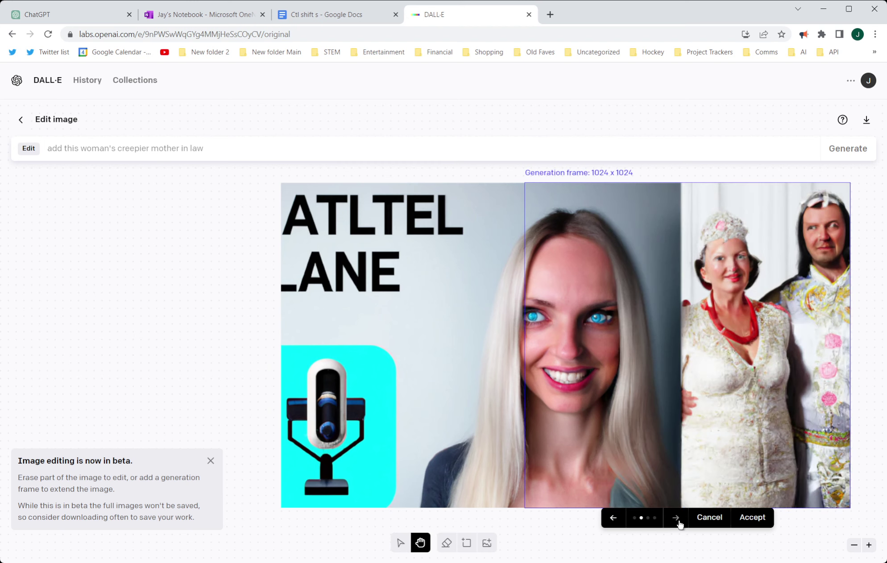
left_click(676, 518)
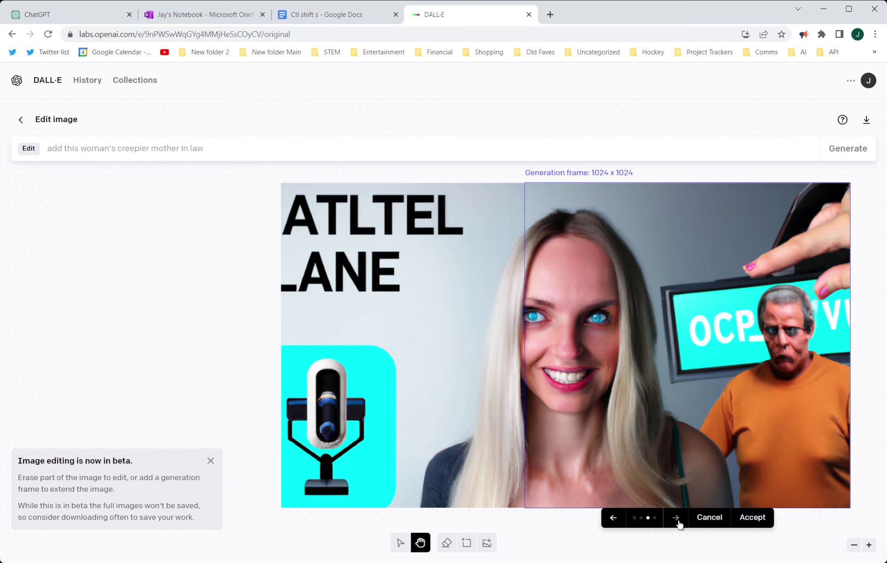
left_click(675, 518)
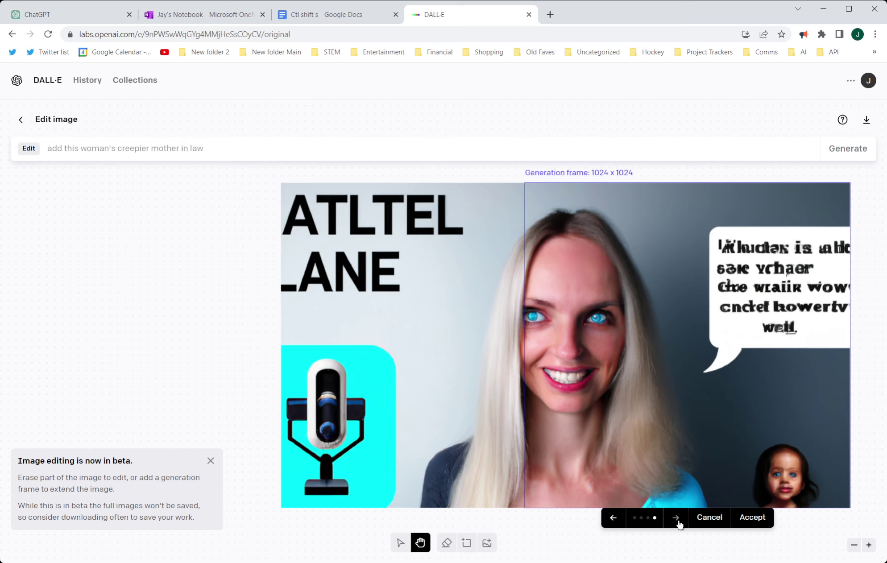
left_click(676, 518)
left_click(676, 518)
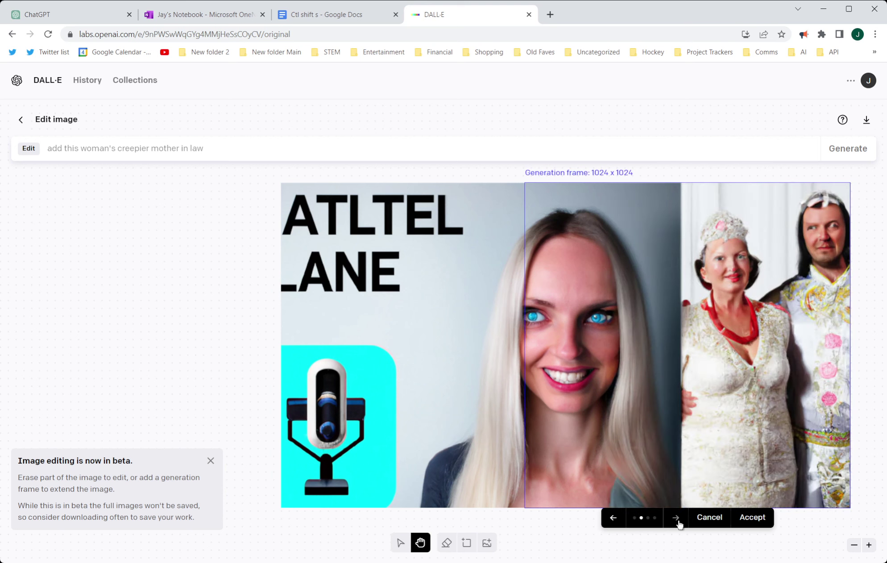
left_click(675, 518)
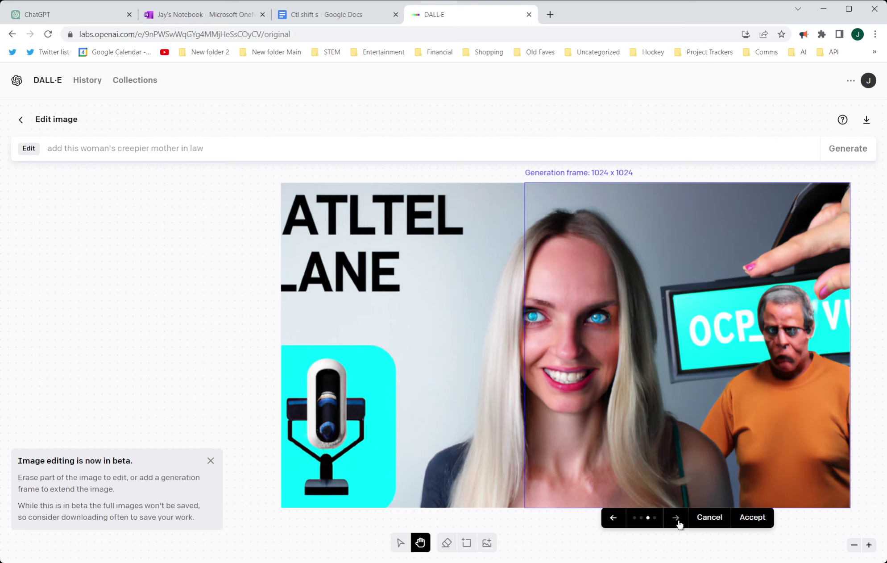
left_click(676, 518)
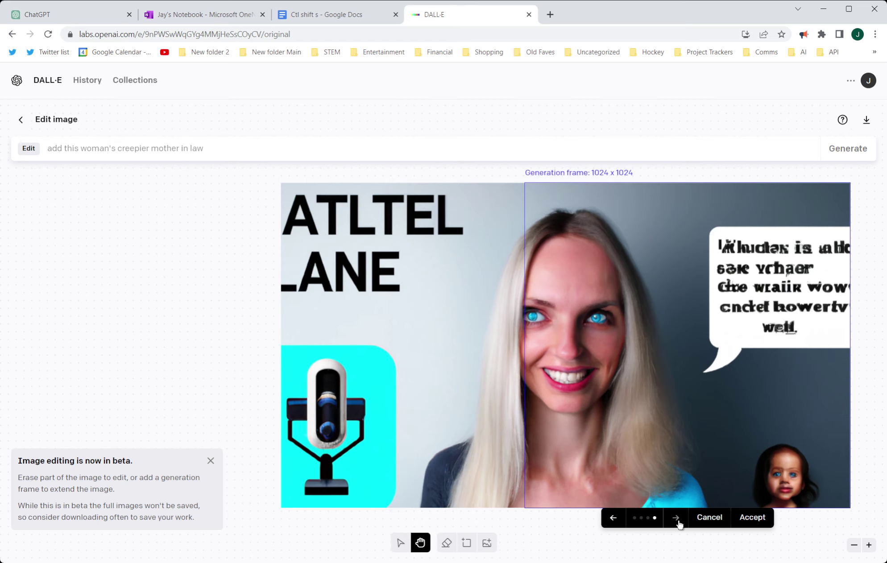
left_click(613, 519)
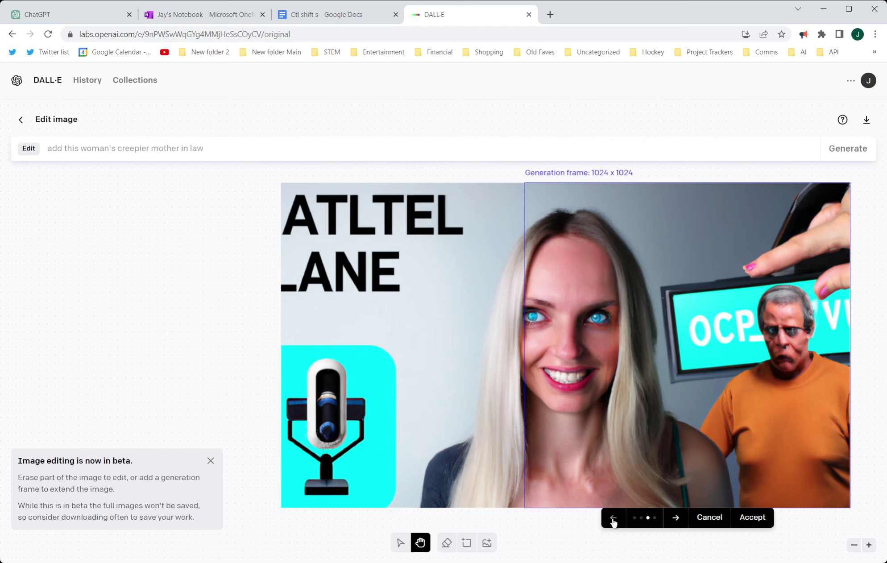
Accept the orange-shirted man fill-in and place a new frame across the image's right edge
left_click(758, 526)
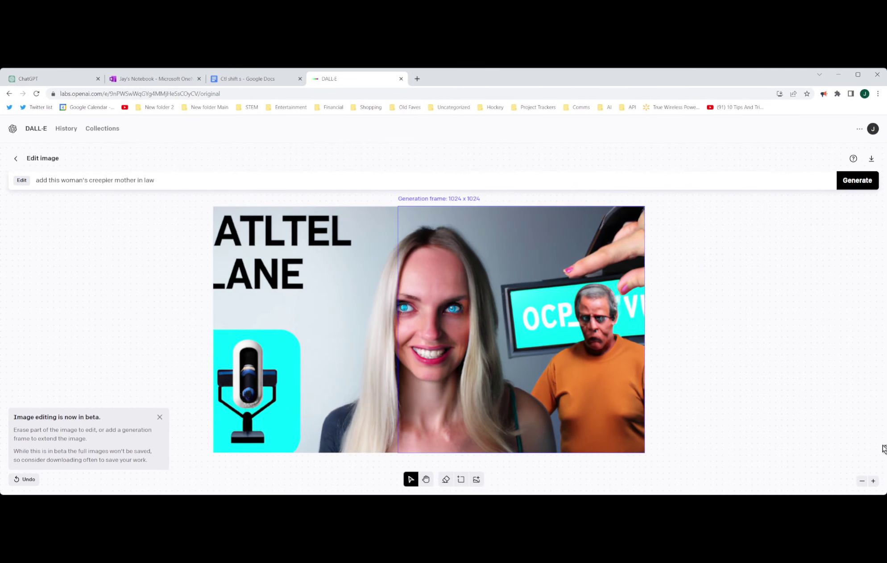
left_click(462, 480)
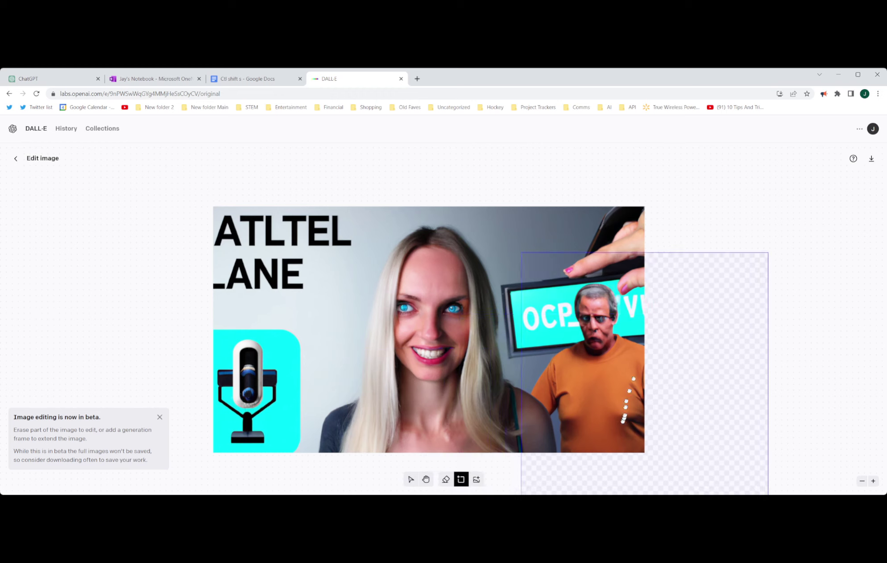
left_click(698, 334)
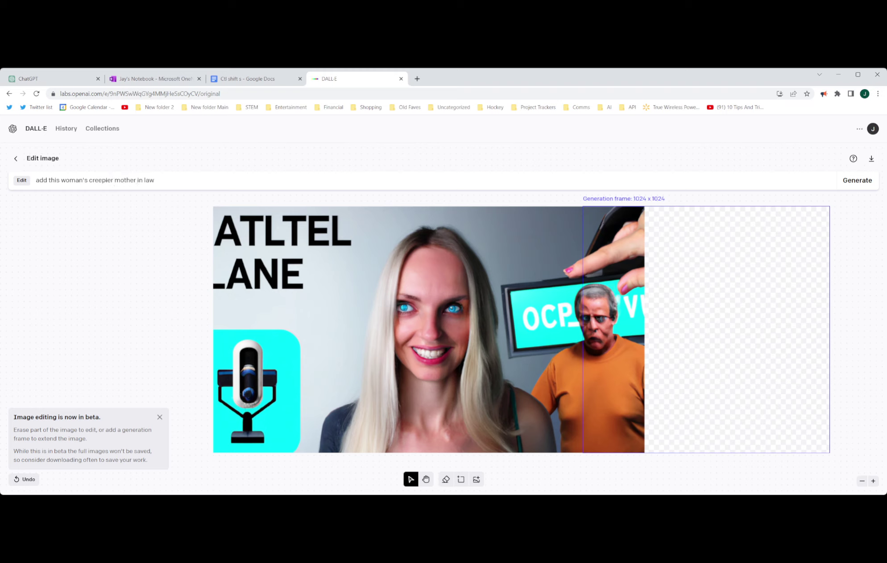
Change the prompt to "add this woman's creepier family members" and generate the right-side fill
left_click_drag(114, 180, 173, 181)
type("gs")
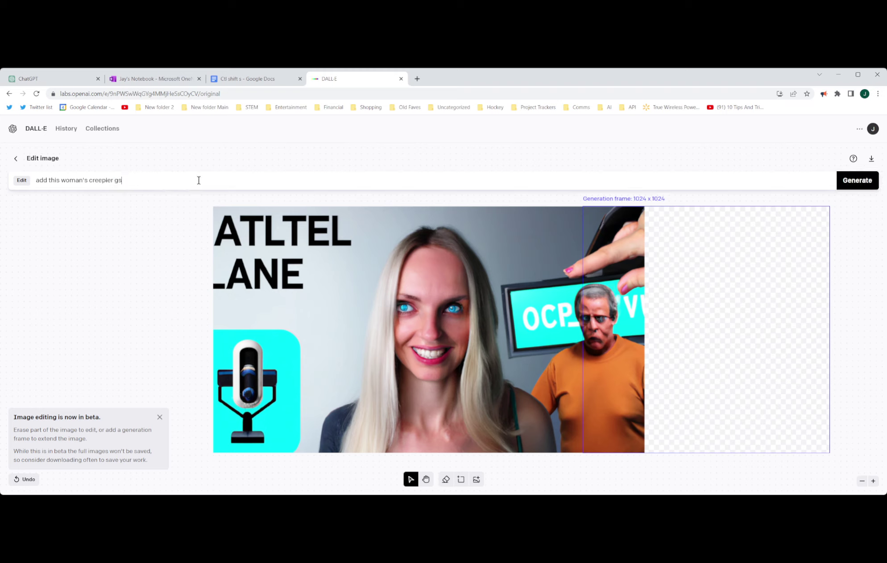
key("BackSpace")
key("BackSpace")
type("faminly mwmber")
key("BackSpace")
key("BackSpace")
key("BackSpace")
key("BackSpace")
key("BackSpace")
type("embers")
key("Return")
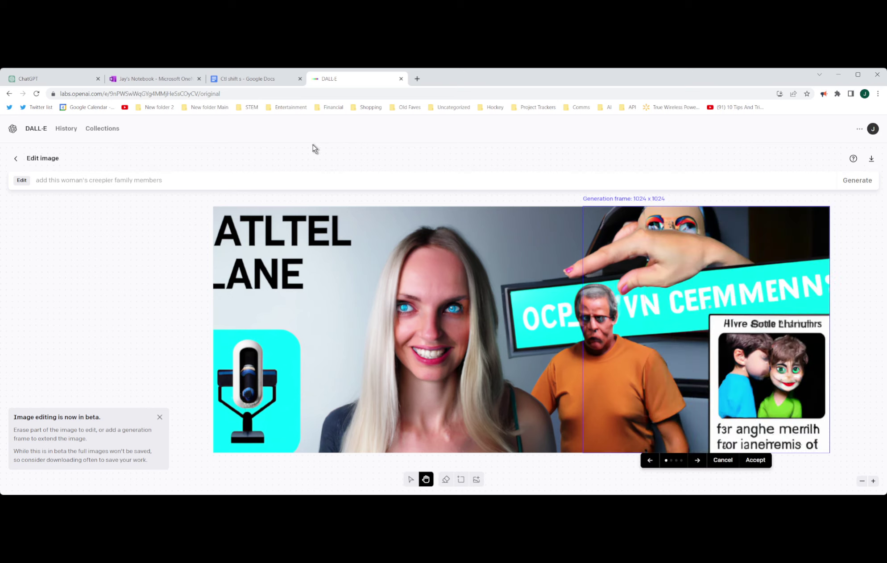
Browse extension variations 2–4, then settle on variation 3 with the woman leaning over the sign
left_click(698, 463)
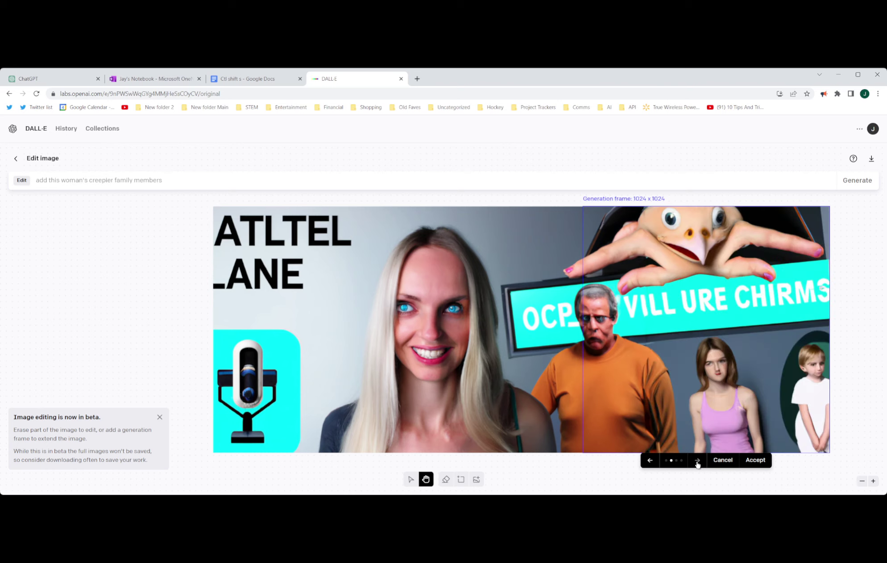
left_click(697, 461)
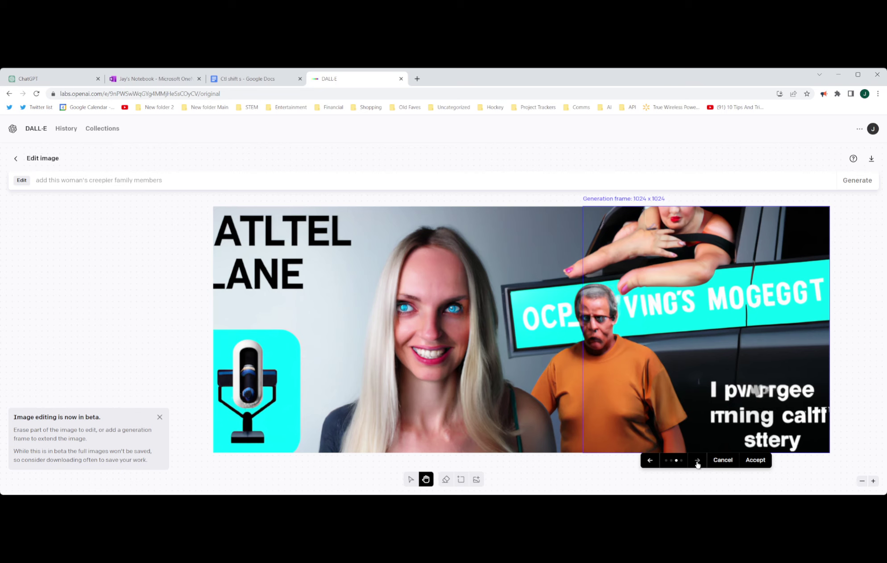
left_click(697, 461)
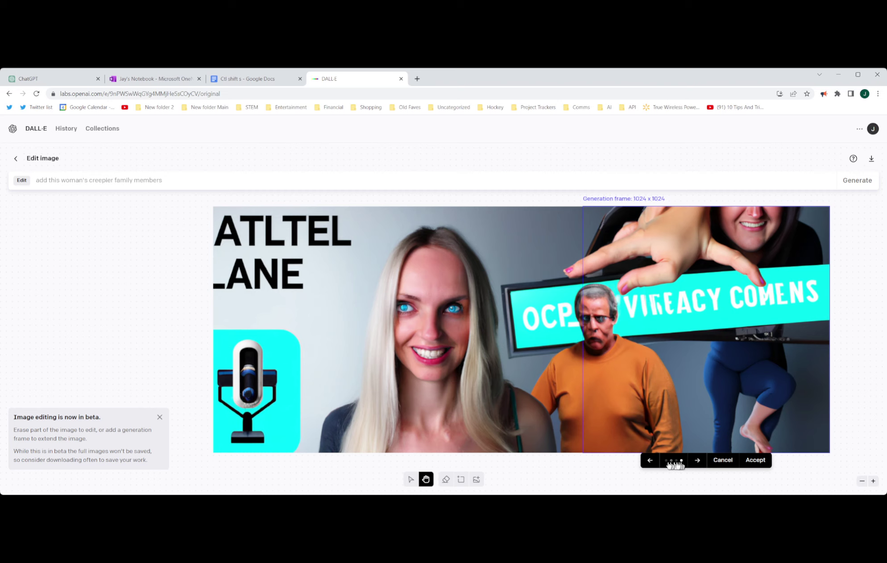
left_click(650, 462)
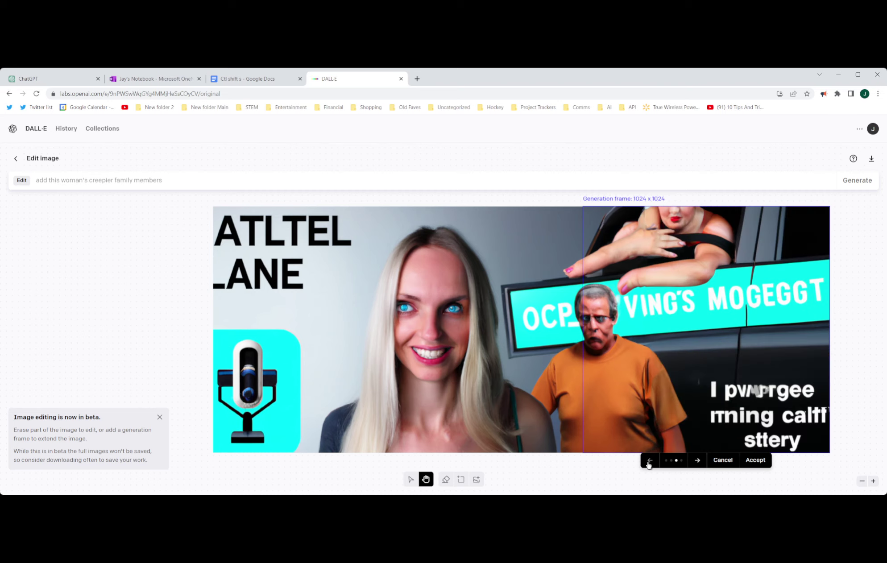